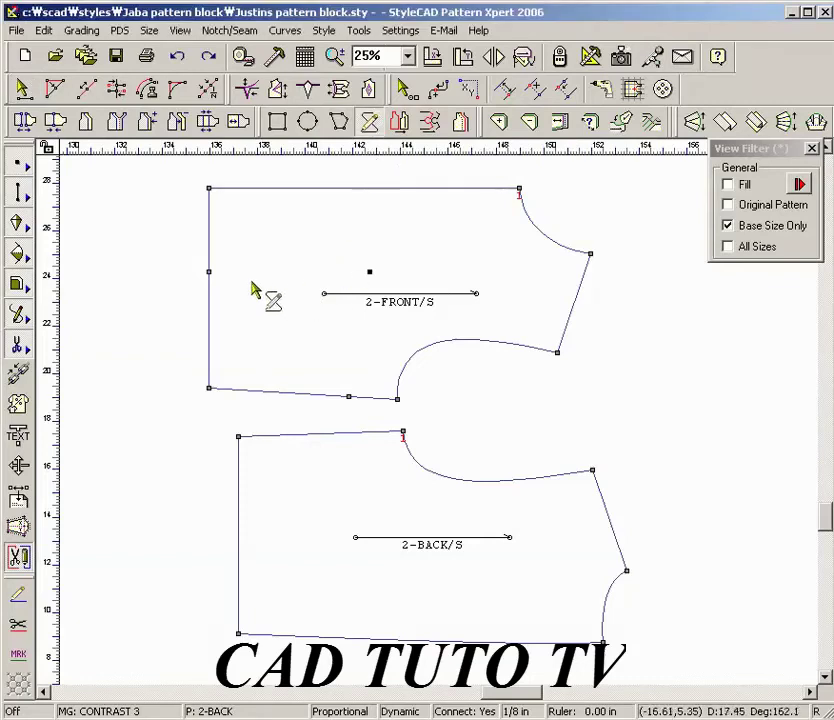
# Draw a connected internal line on the 2-FRONT piece from the hem point through the marked inner point to the side seam point
pyautogui.click(209, 272)
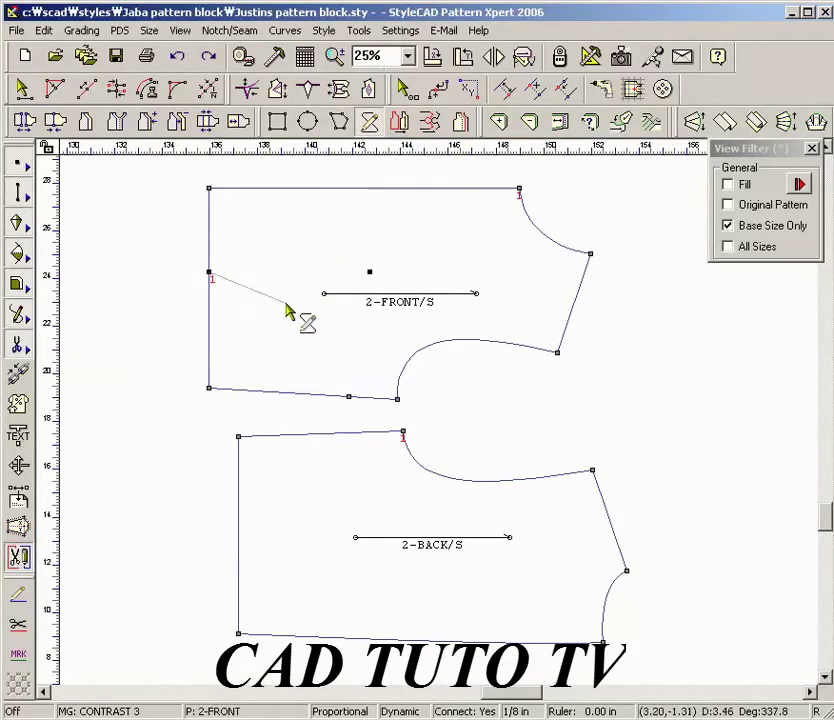
pyautogui.click(370, 272)
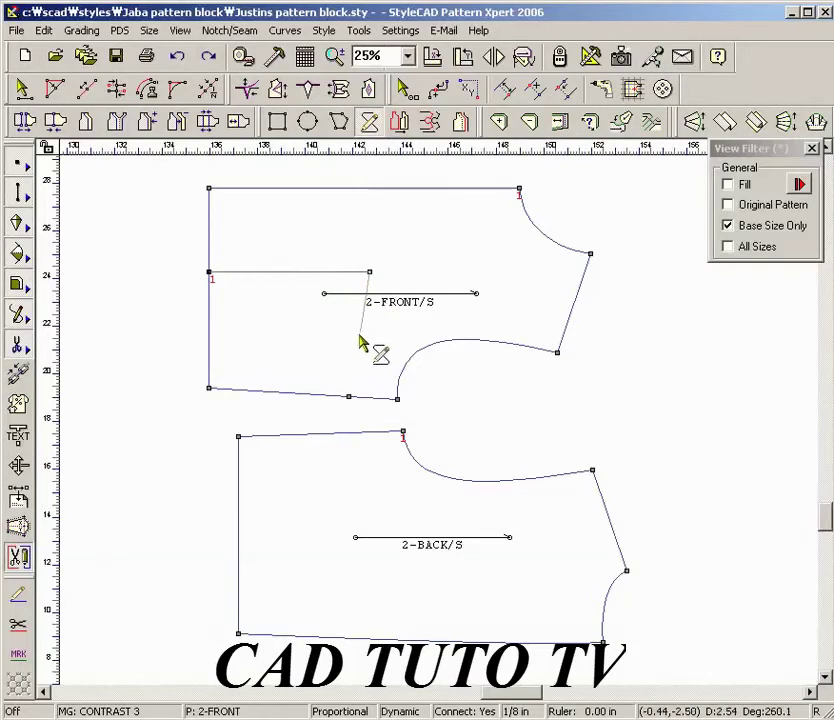
pyautogui.click(349, 397)
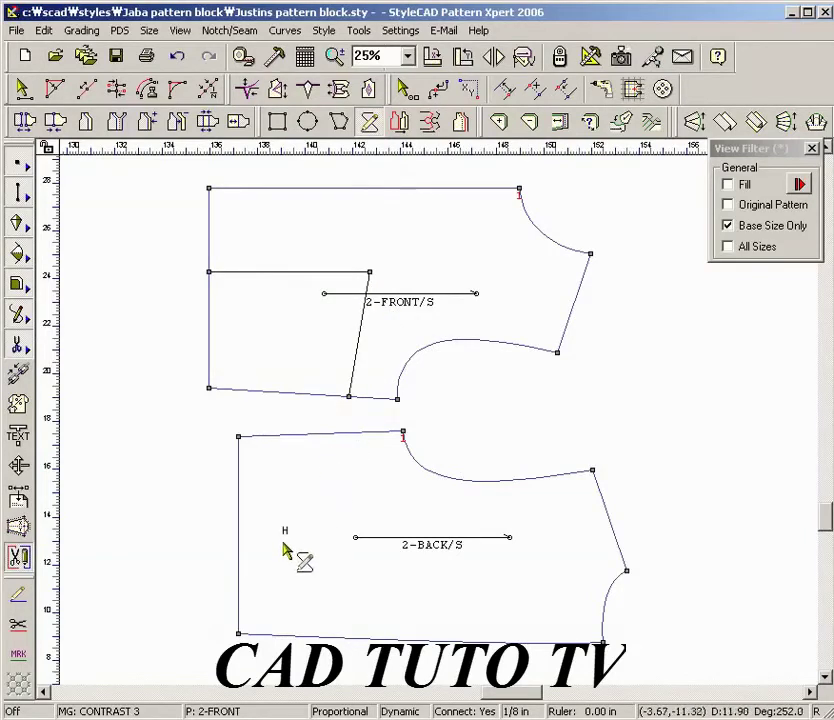
# Draw a straight line on 2-BACK from the hem midpoint to the armhole, and one on 2-FRONT from the shoulder to 2.5 in along the hem
pyautogui.click(243, 508)
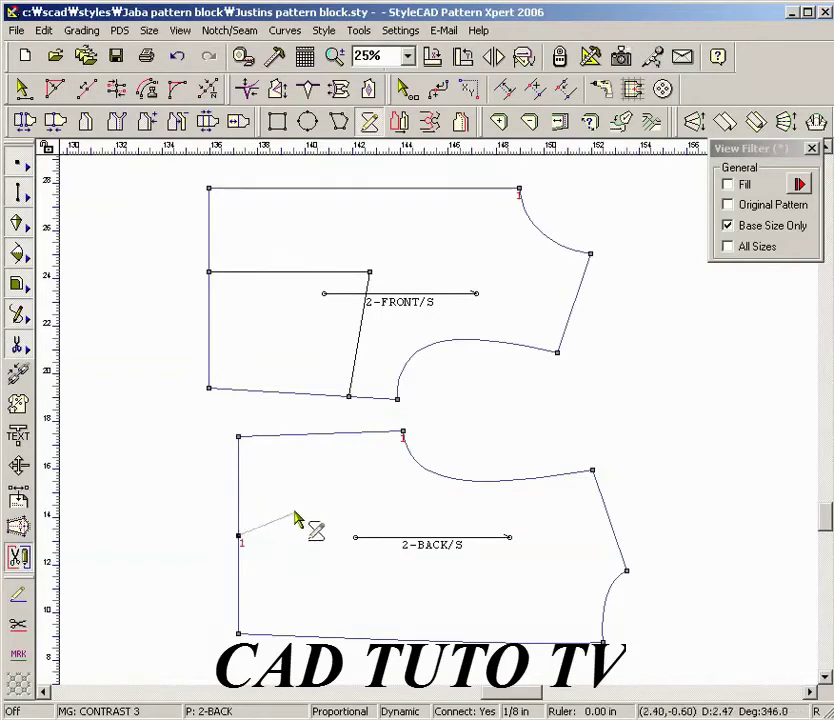
pyautogui.click(477, 483)
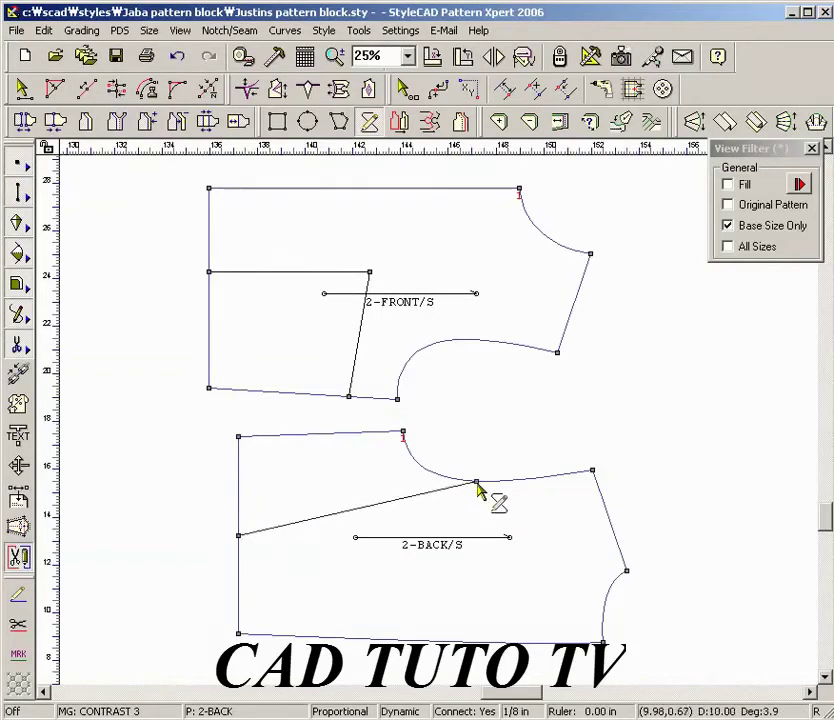
pyautogui.click(582, 278)
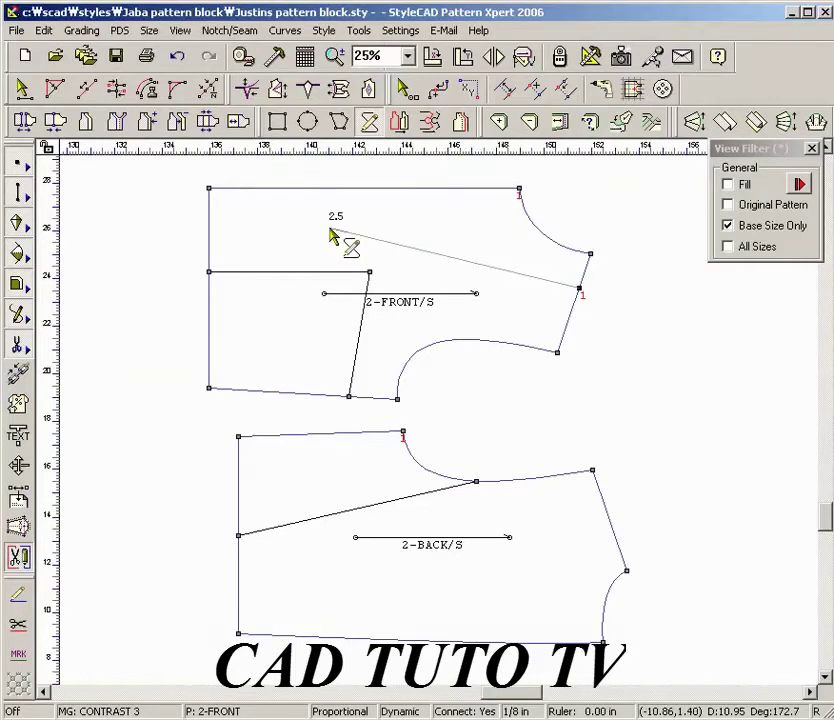
pyautogui.click(211, 212)
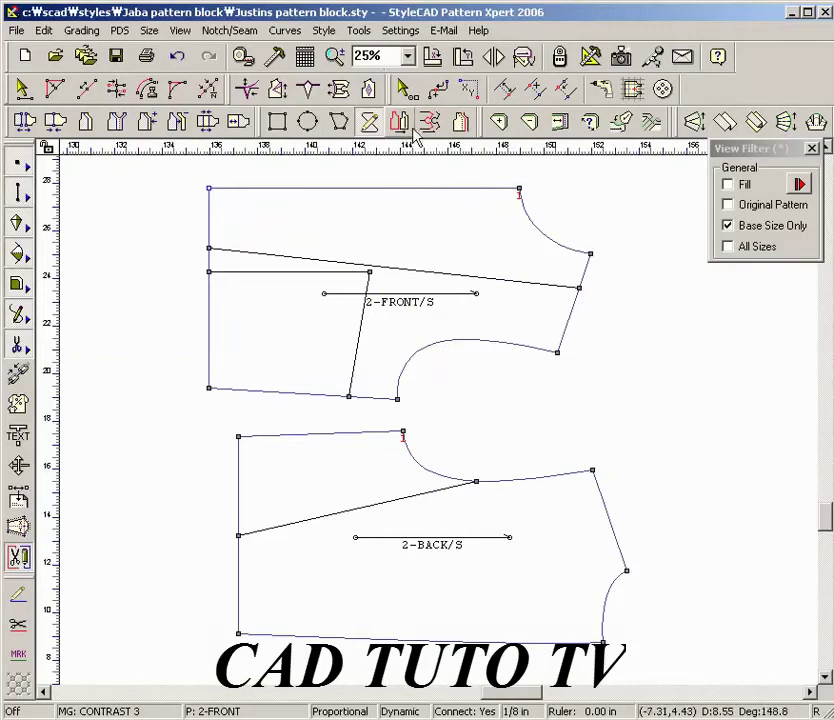
# Bend the long shoulder-to-hem line on 2-FRONT and the hem-to-armhole line on 2-BACK into smooth curves using non-proportional curve editing
pyautogui.click(407, 86)
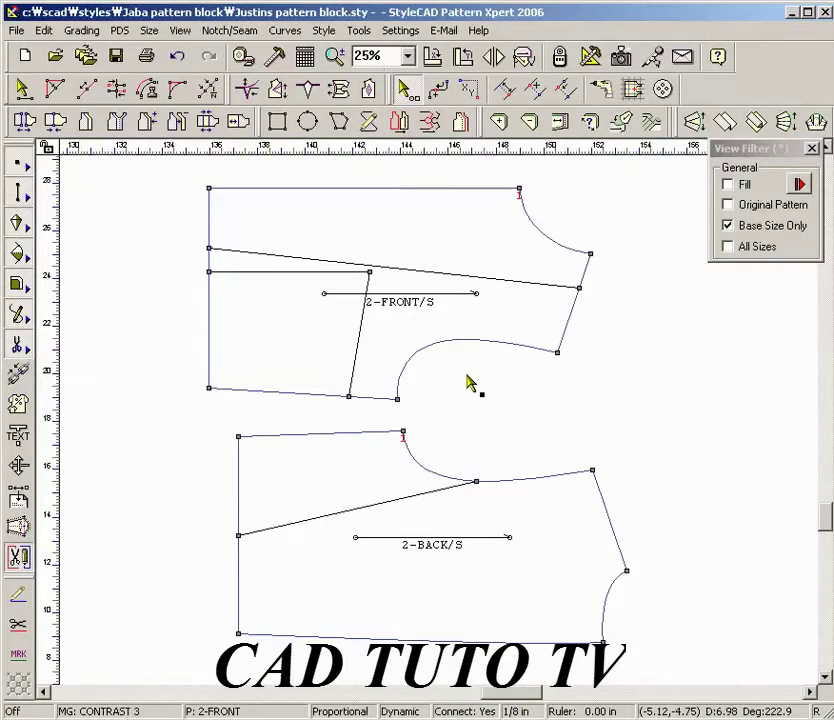
pyautogui.press('p')
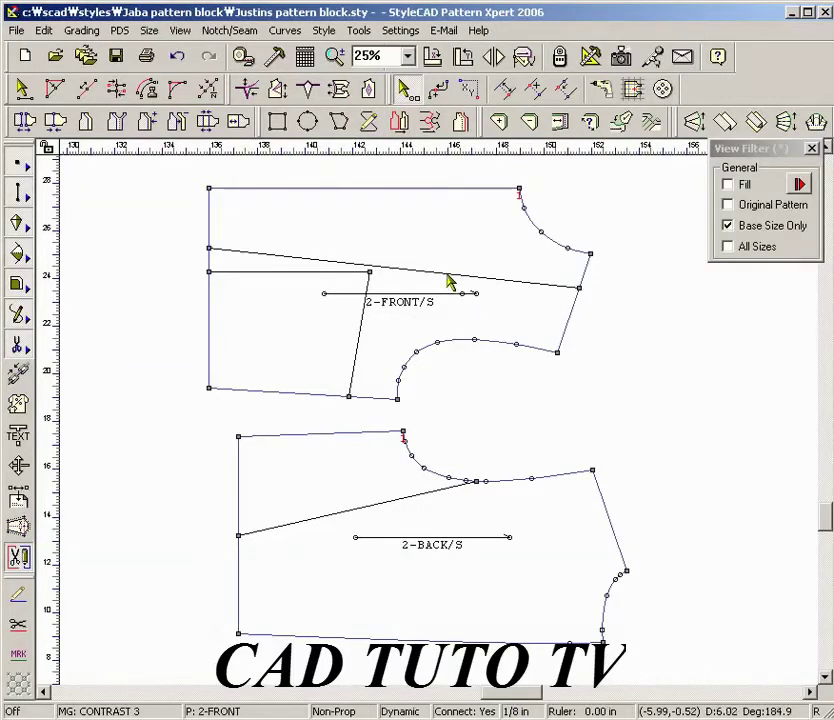
pyautogui.moveTo(449, 283); pyautogui.dragTo(476, 267)
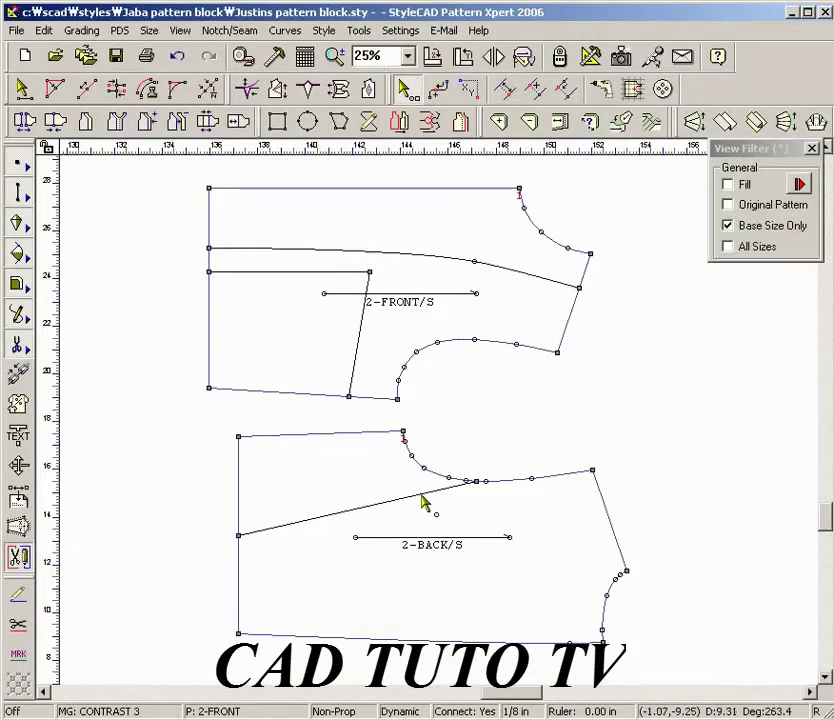
pyautogui.moveTo(422, 495); pyautogui.dragTo(400, 523)
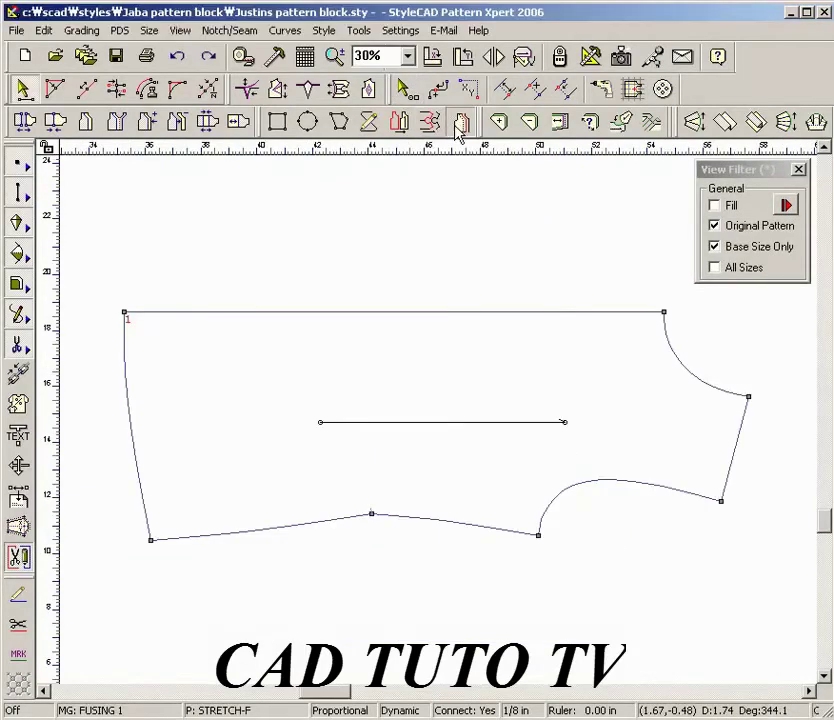
# Create four successive parallel copies of the STRETCH-F hem curve inside the piece, each offset 2 in and extended to the piece edges (2E)
pyautogui.click(460, 123)
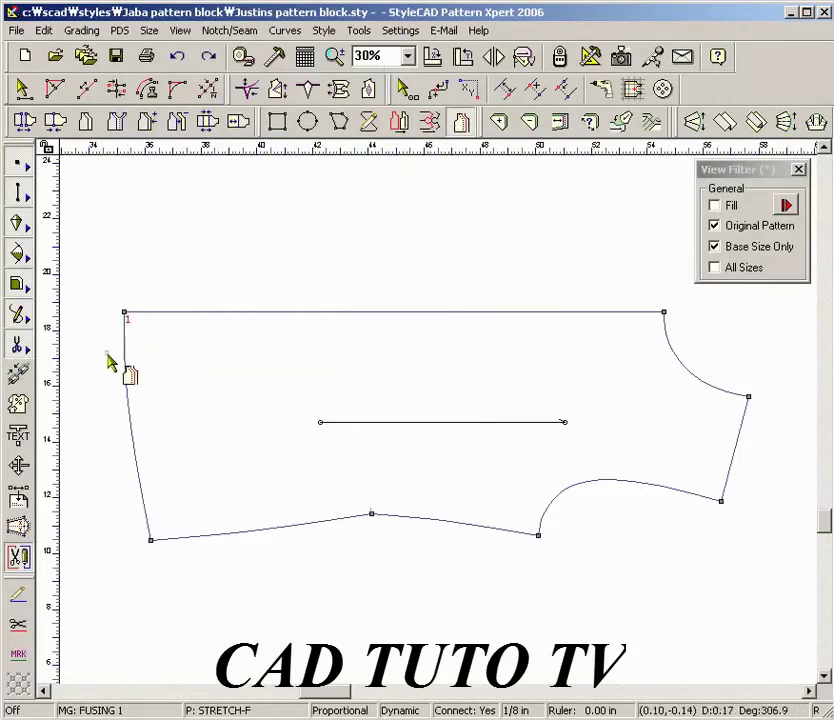
pyautogui.moveTo(107, 350); pyautogui.dragTo(176, 412)
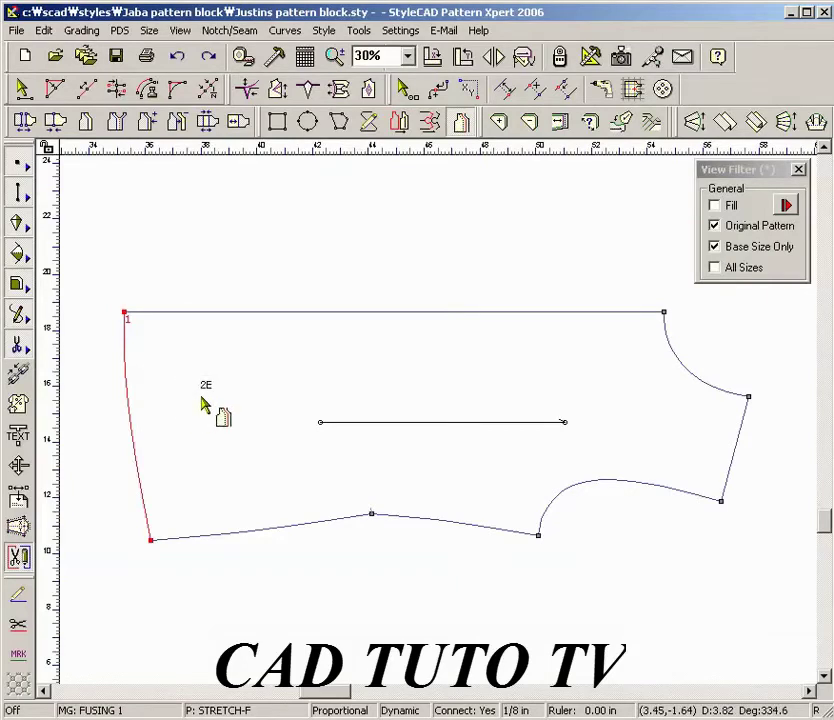
pyautogui.click(203, 402)
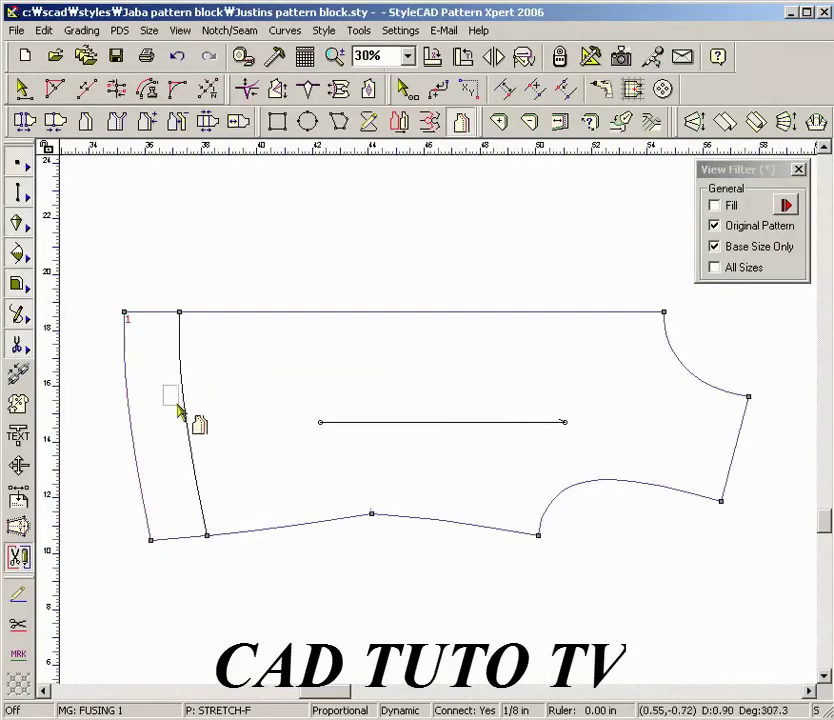
pyautogui.moveTo(164, 386); pyautogui.dragTo(218, 431)
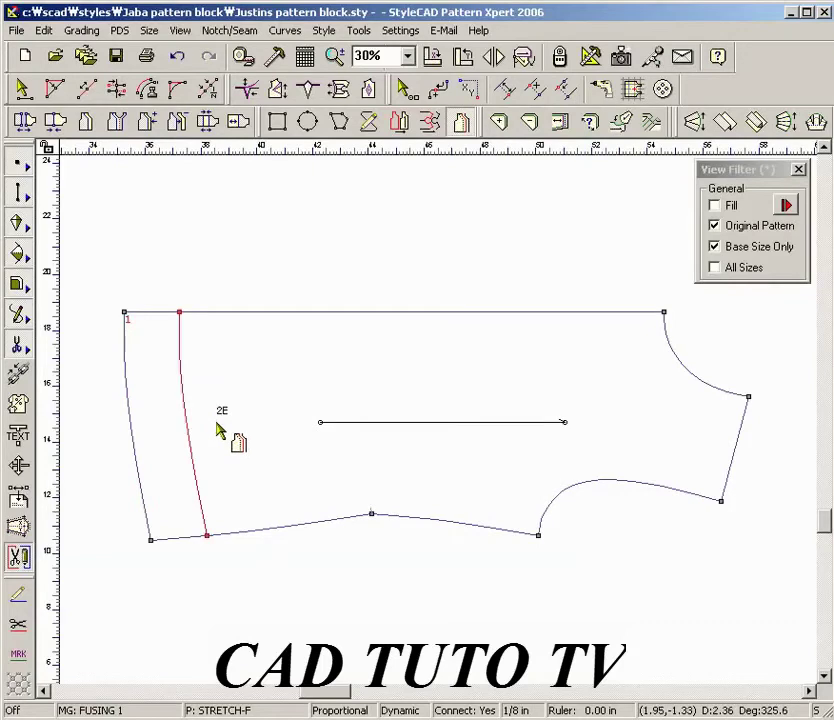
pyautogui.click(270, 428)
pyautogui.moveTo(228, 403); pyautogui.dragTo(270, 440)
pyautogui.click(313, 415)
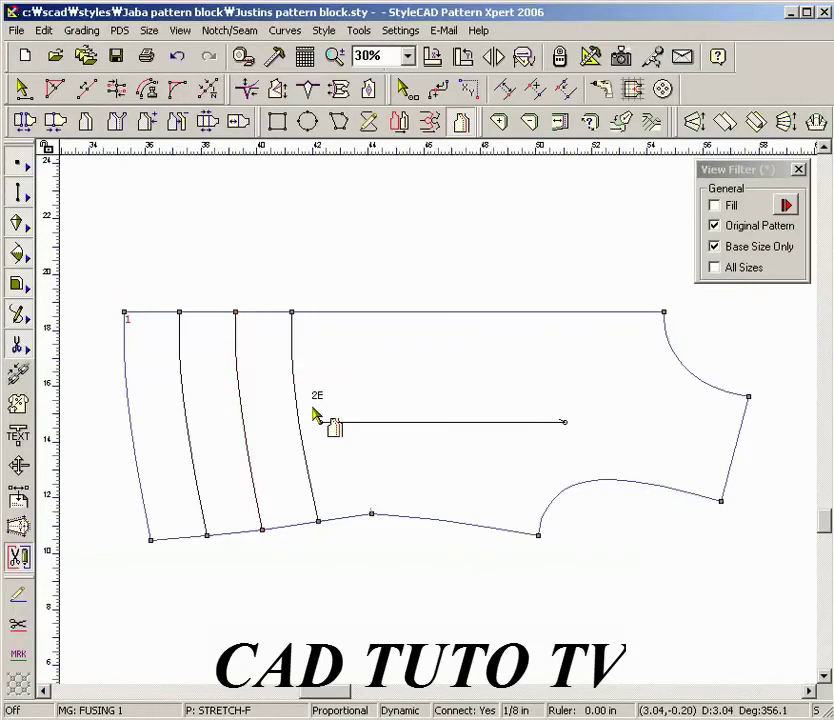
pyautogui.moveTo(277, 388); pyautogui.dragTo(338, 431)
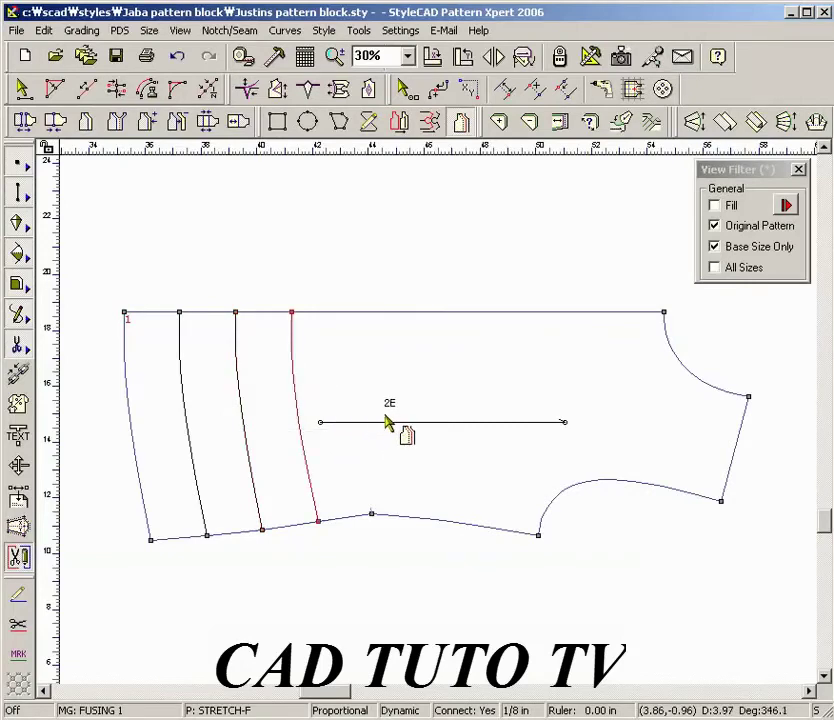
pyautogui.click(388, 422)
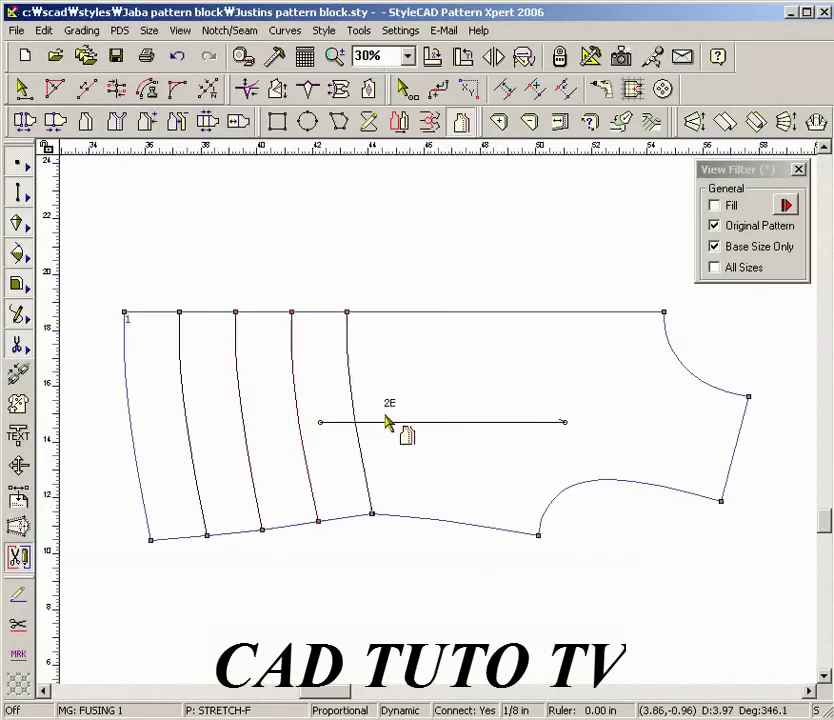
pyautogui.rightClick(417, 289)
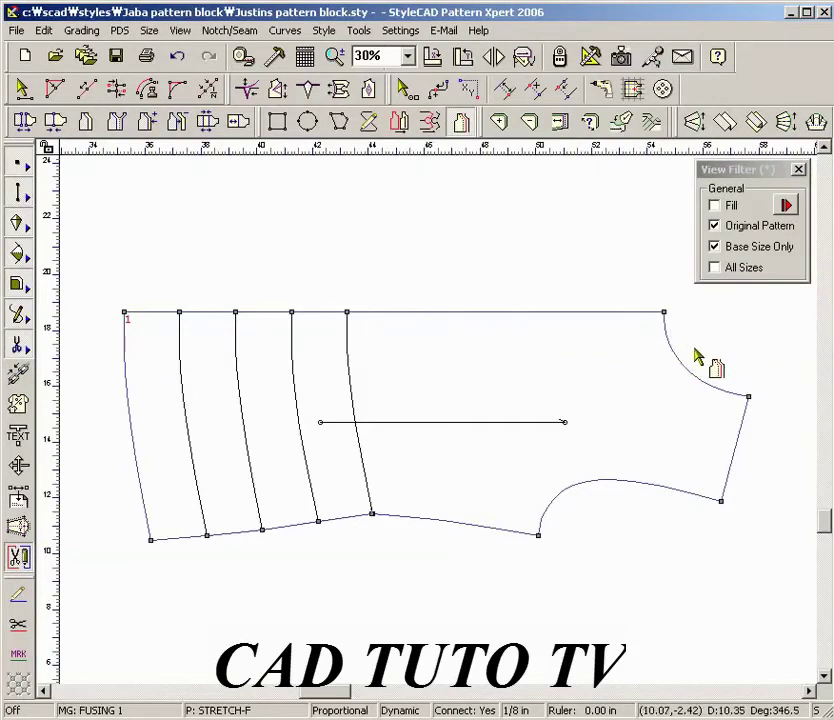
# Add dashed parallel lines at 0.25 in (0.25S) along the neckline, the armhole and the four internal hem curves
pyautogui.click(678, 397)
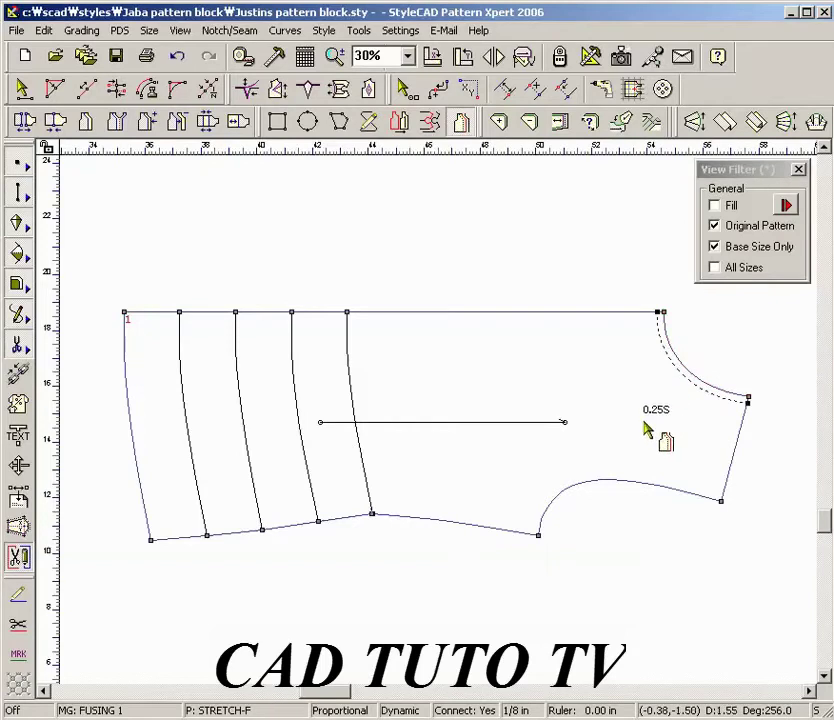
pyautogui.moveTo(641, 449); pyautogui.dragTo(620, 493)
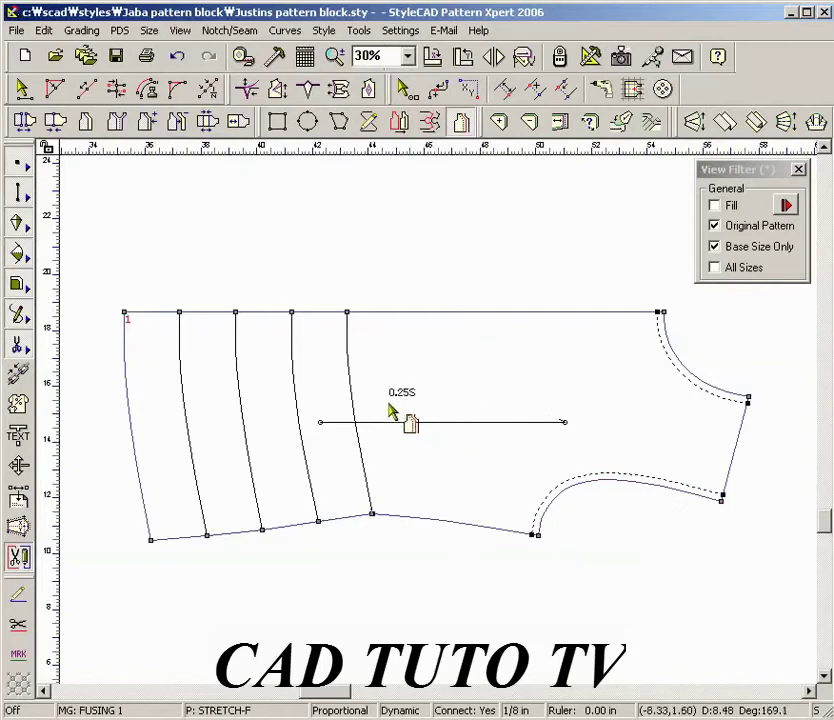
pyautogui.moveTo(372, 368); pyautogui.dragTo(155, 484)
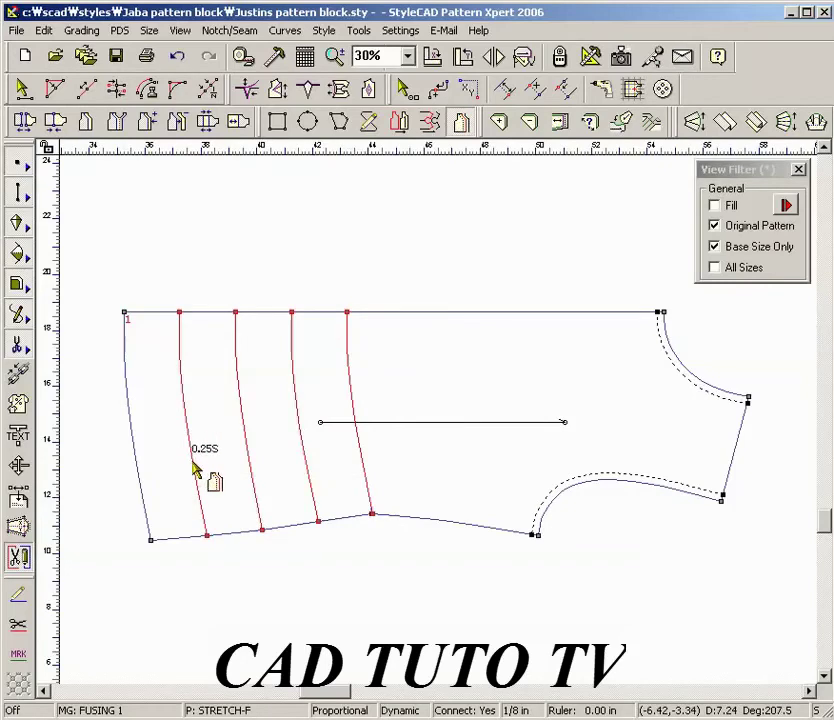
pyautogui.click(194, 464)
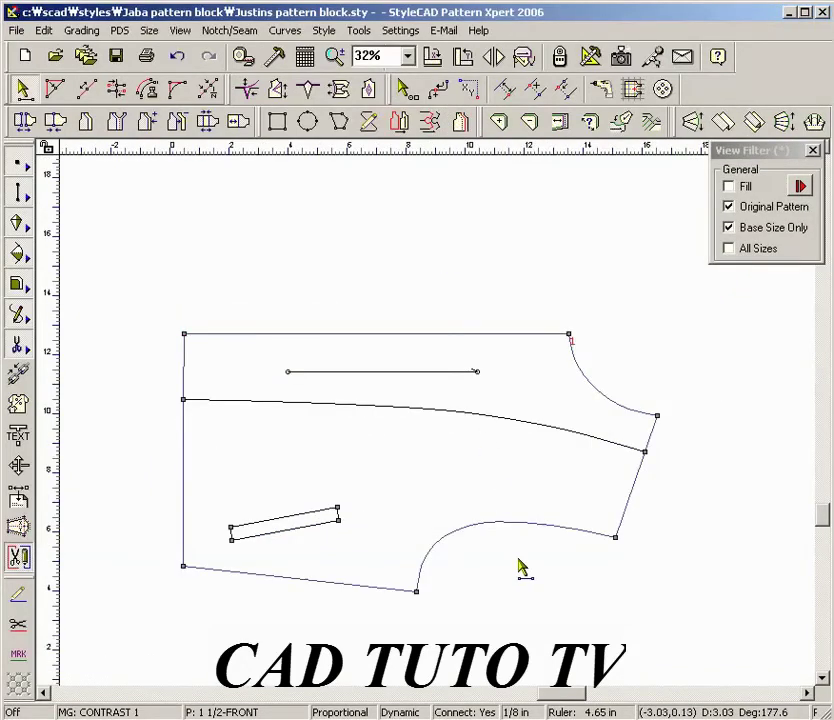
# Shift the side seam of the 1 1/2-FRONT piece slightly outward, and move it straight inward by 1 in
pyautogui.moveTo(519, 563); pyautogui.dragTo(440, 478)
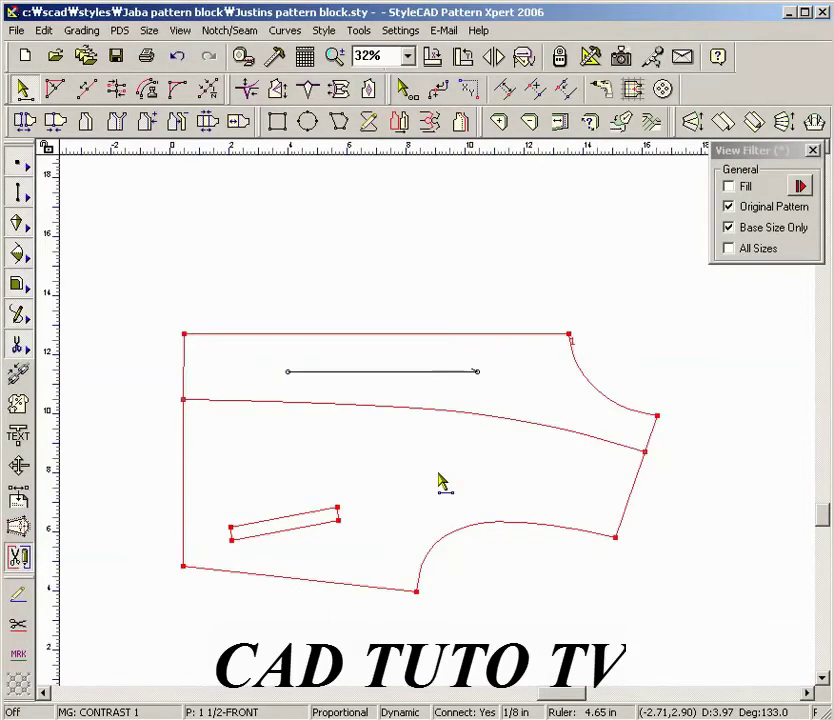
pyautogui.click(385, 616)
pyautogui.moveTo(372, 603); pyautogui.dragTo(316, 565)
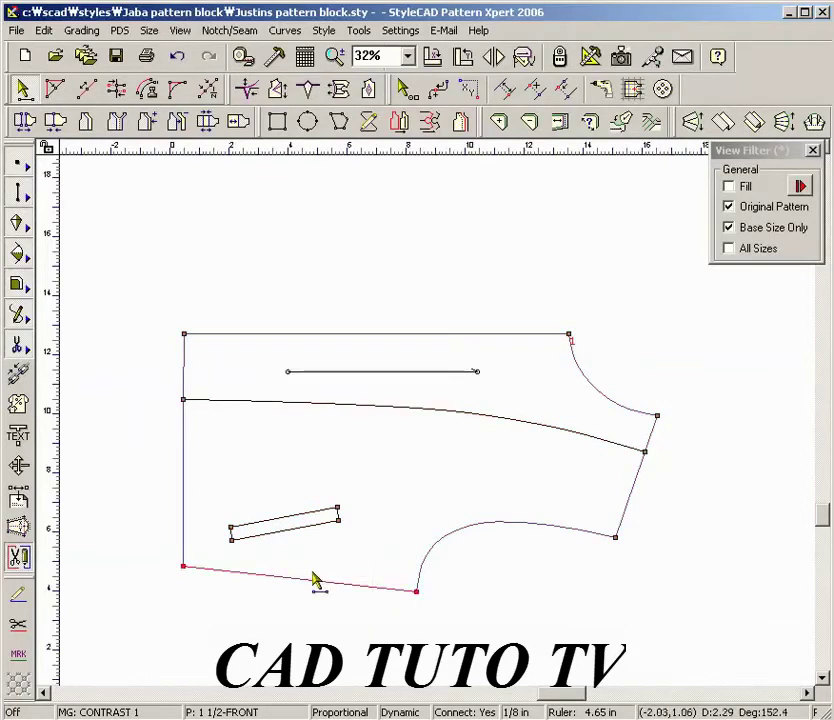
pyautogui.moveTo(316, 581)
pyautogui.mouseDown()
pyautogui.moveTo(331, 635)
pyautogui.moveTo(313, 648)
pyautogui.moveTo(316, 605)
pyautogui.moveTo(283, 614)
pyautogui.moveTo(316, 629)
pyautogui.moveTo(341, 628)
pyautogui.moveTo(320, 625)
pyautogui.moveTo(322, 603)
pyautogui.moveTo(314, 600)
pyautogui.mouseUp()
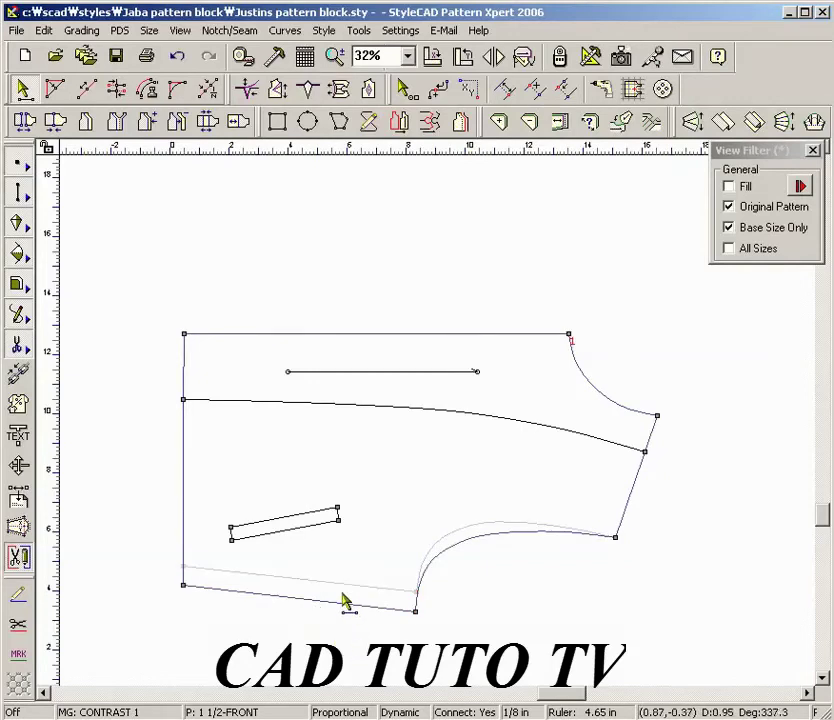
pyautogui.moveTo(346, 588); pyautogui.dragTo(288, 630)
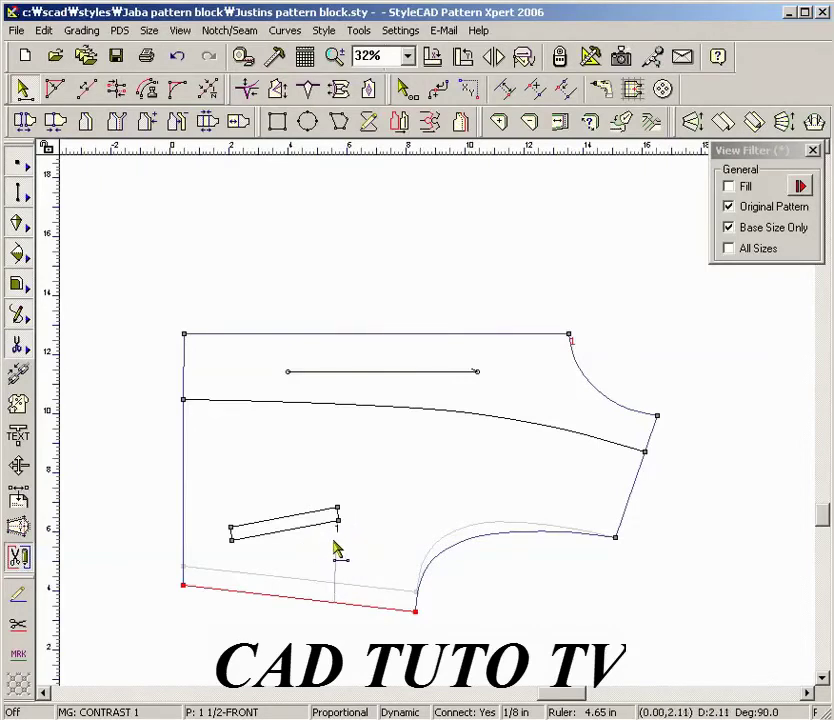
pyautogui.click(340, 553)
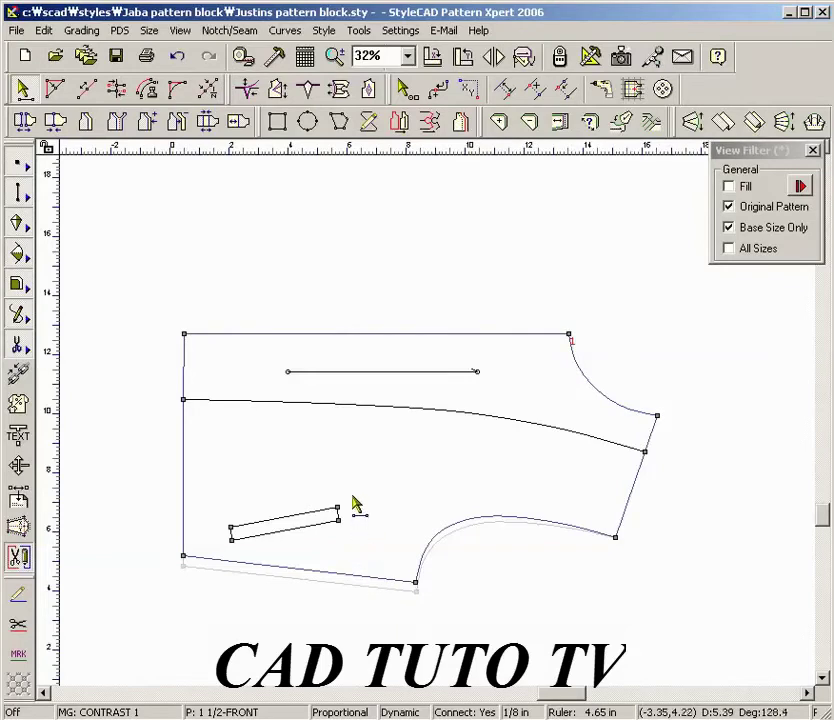
# Move the slanted pocket rectangle horizontally 0.5 in toward the armhole, and delete it from the front piece
pyautogui.moveTo(352, 497); pyautogui.dragTo(224, 552)
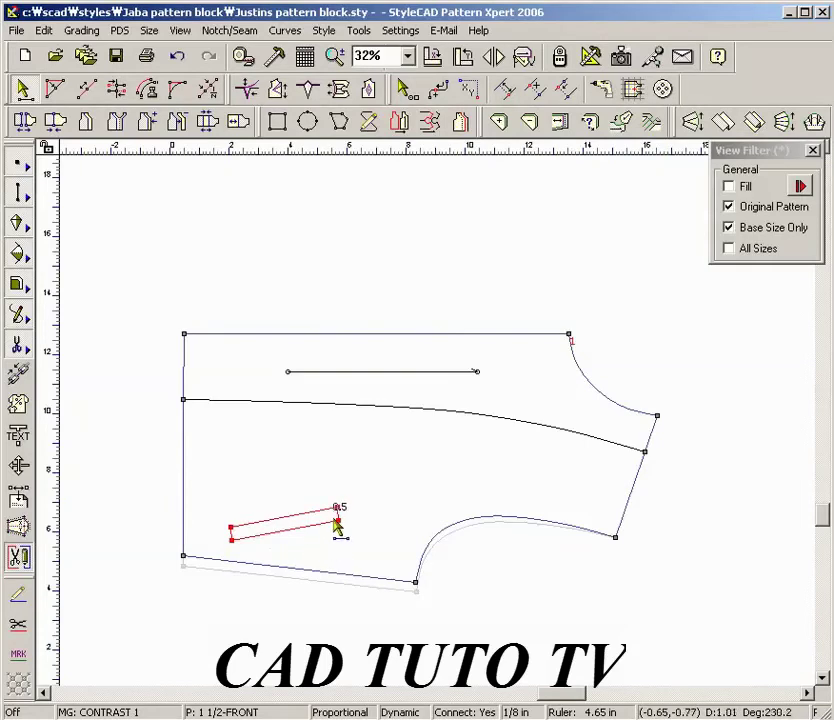
pyautogui.click(435, 513)
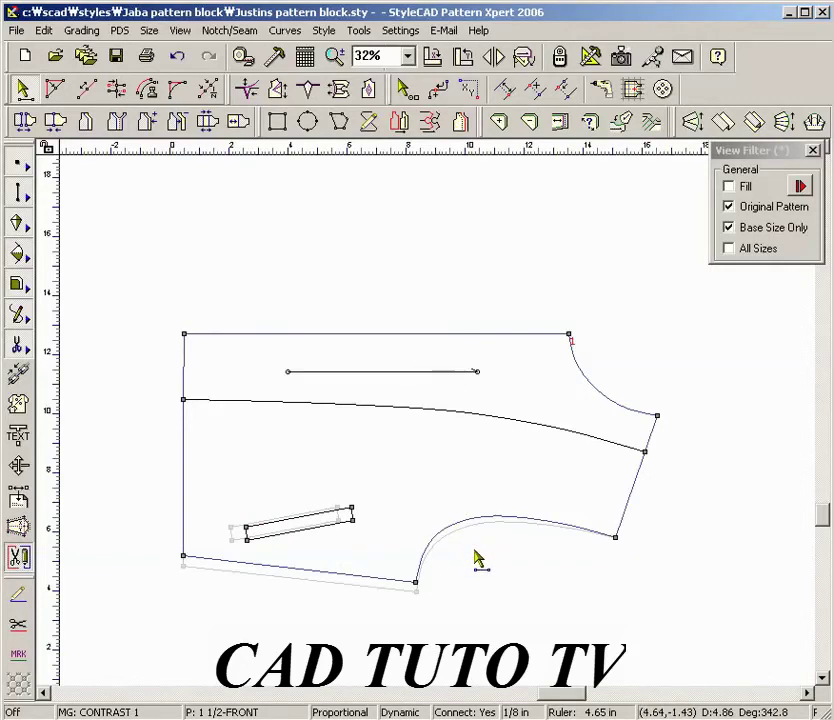
pyautogui.moveTo(232, 487); pyautogui.dragTo(371, 559)
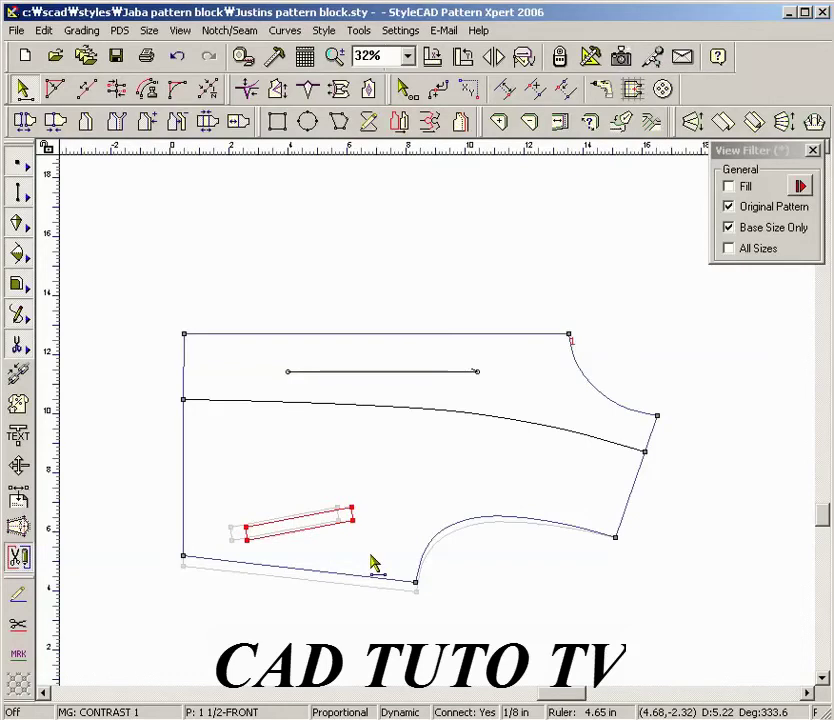
pyautogui.press('Delete')
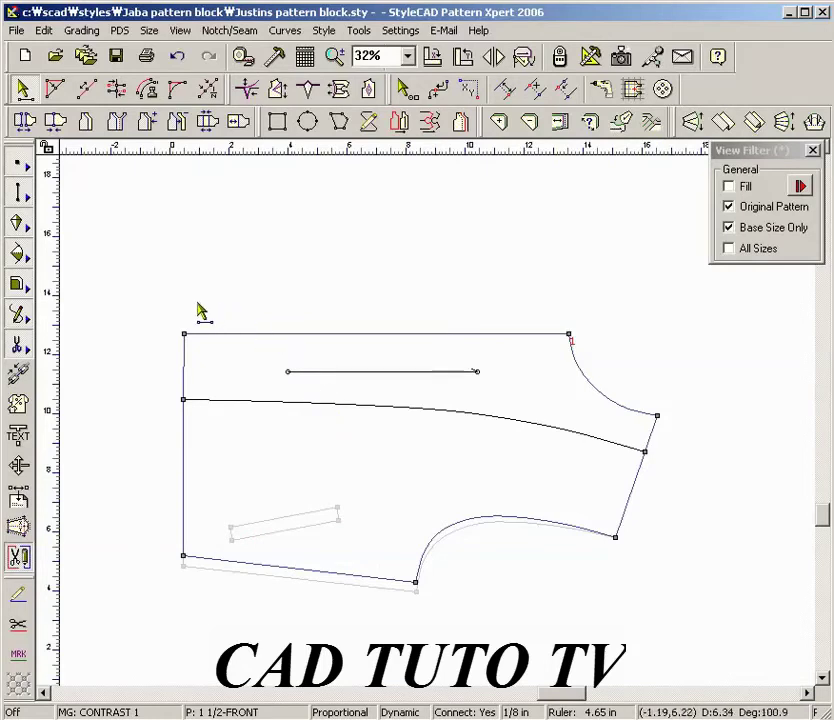
# Select the complete outline of the front's centre panel: centre-front edge, adjoining hem and shoulder segments, neckline and curved style line
pyautogui.moveTo(171, 293); pyautogui.dragTo(620, 382)
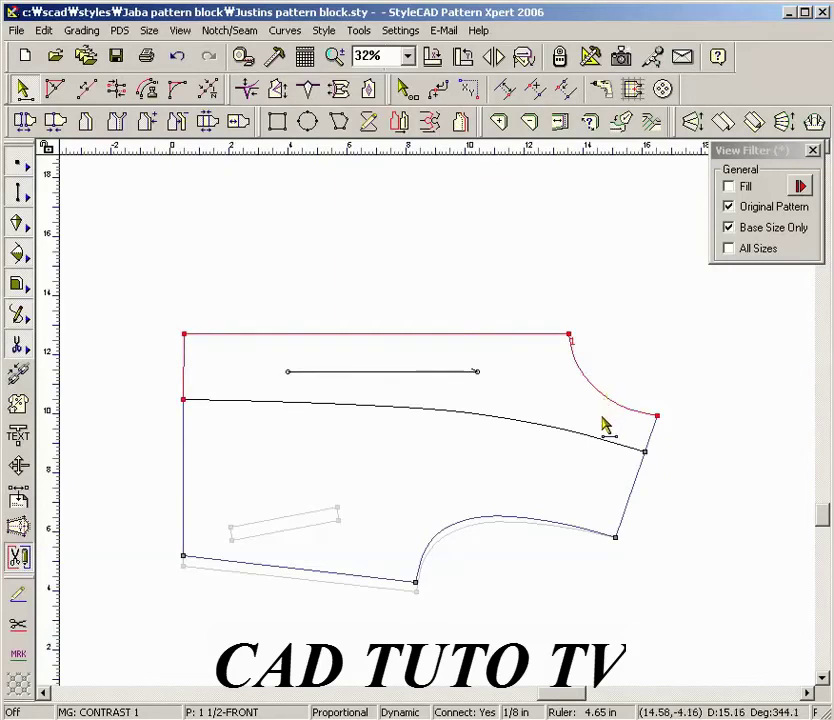
pyautogui.moveTo(635, 427); pyautogui.dragTo(670, 443)
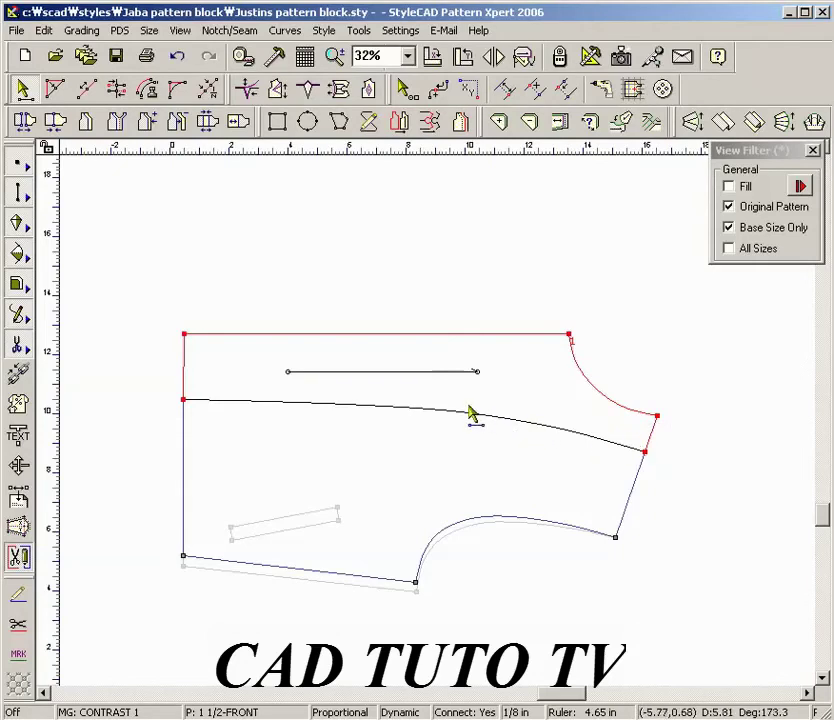
pyautogui.moveTo(428, 394); pyautogui.dragTo(478, 443)
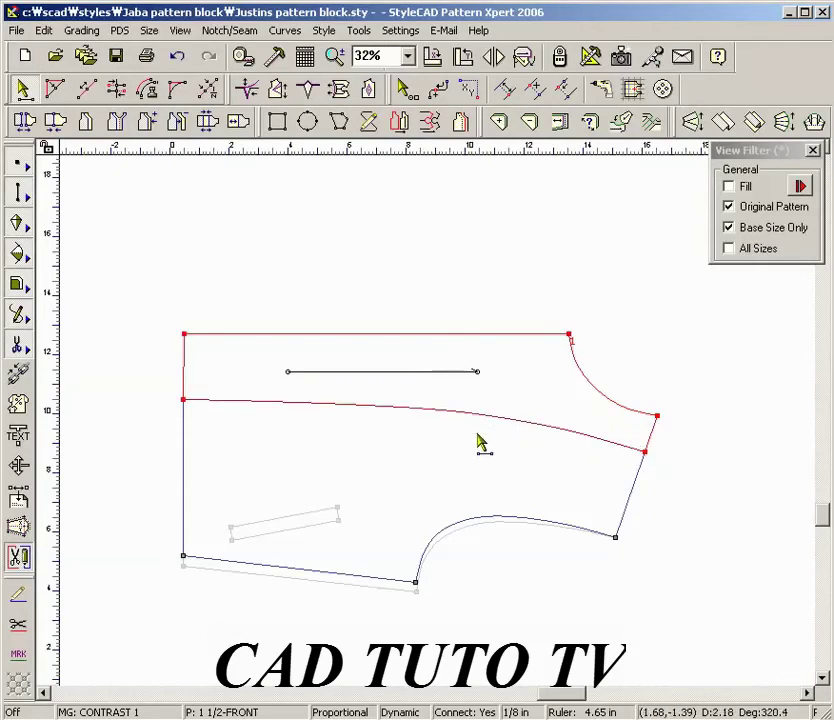
# Extract a copy of the selected centre-panel outline and place it just above the front piece
pyautogui.press('Escape')
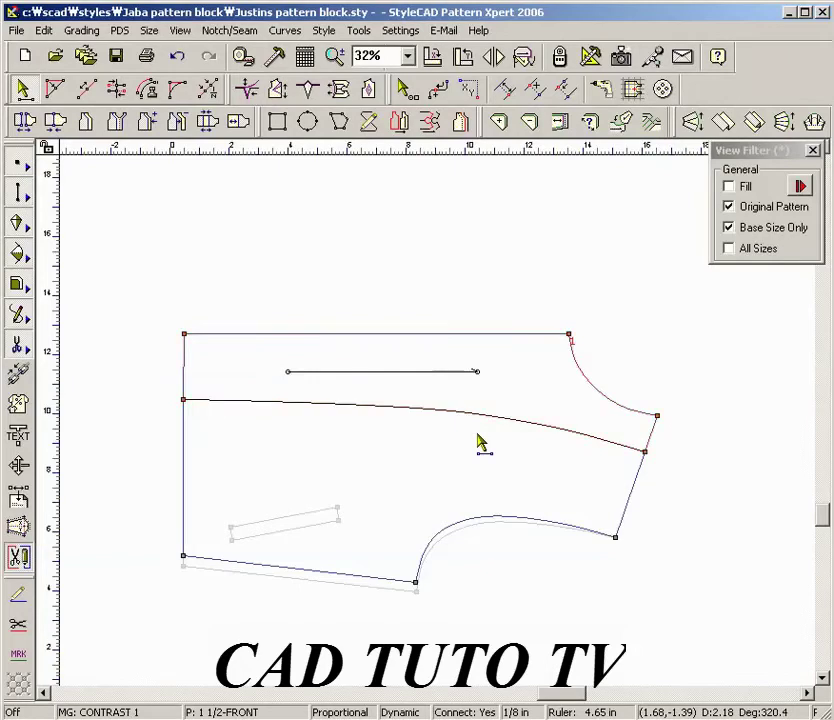
pyautogui.click(406, 298)
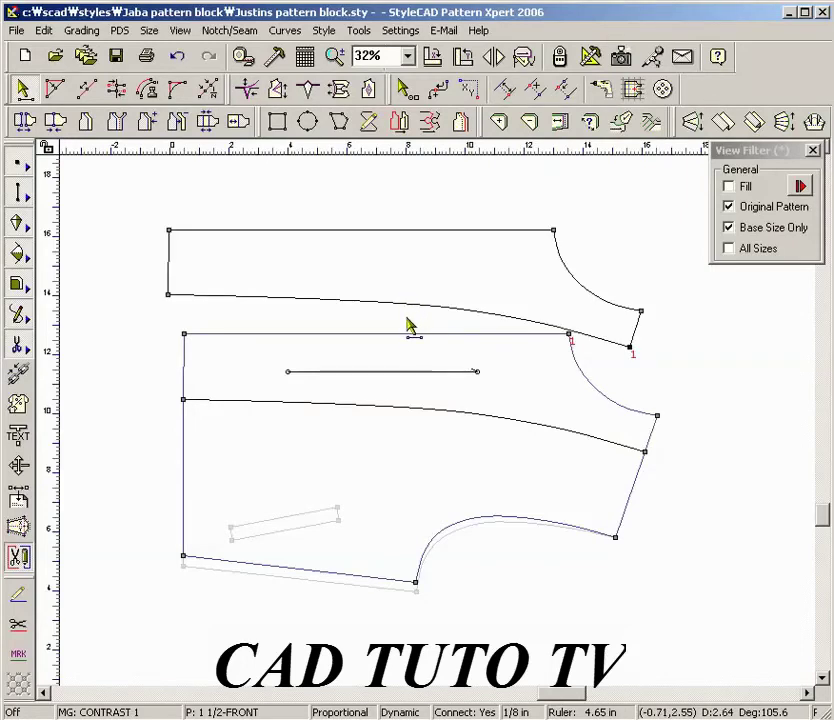
pyautogui.press('Escape')
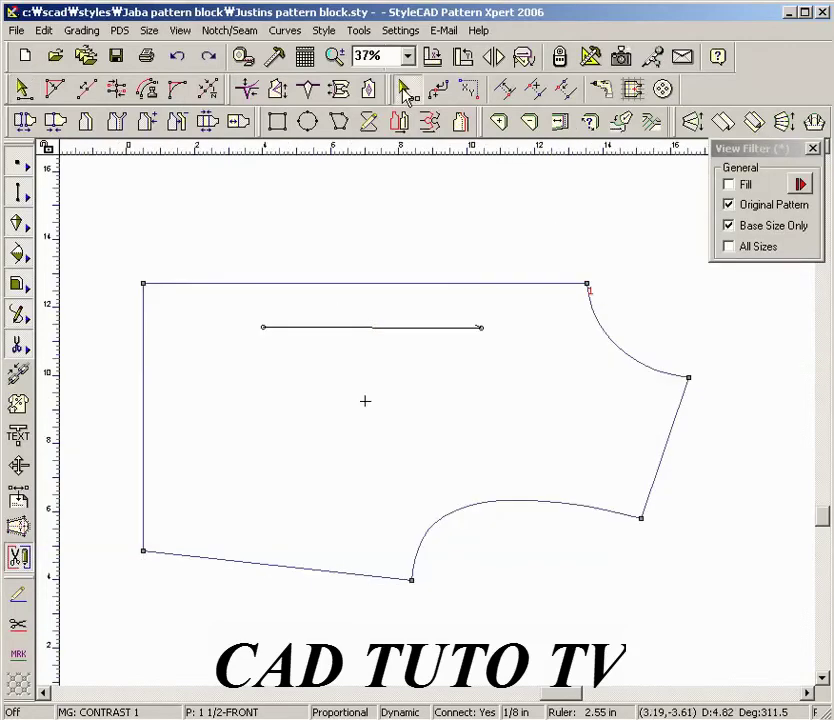
# Add five evenly spaced points along the centre-front edge, from a chosen point nearer the hem to 0.5 in from the neckline corner
pyautogui.click(320, 315)
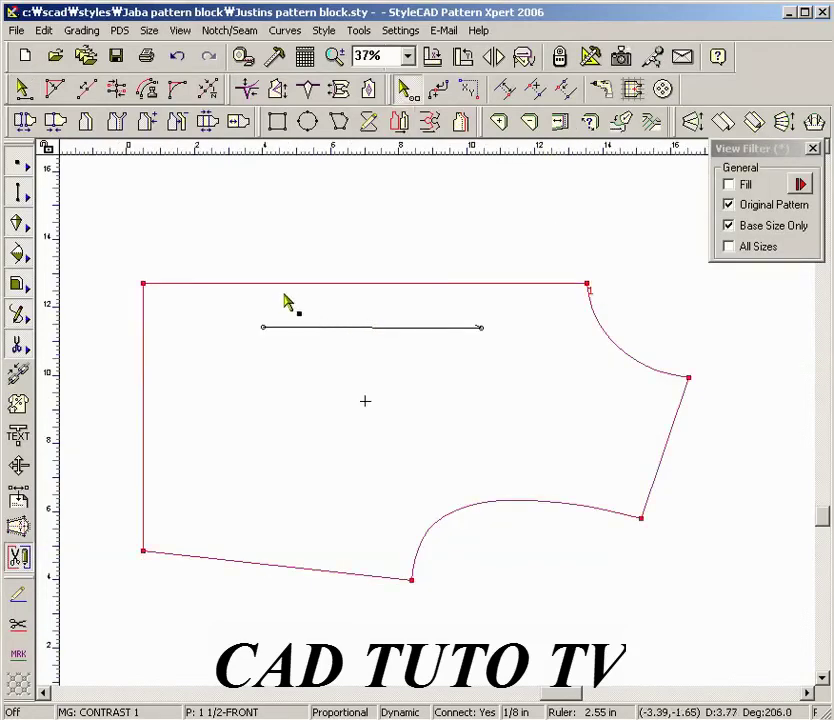
pyautogui.click(282, 285)
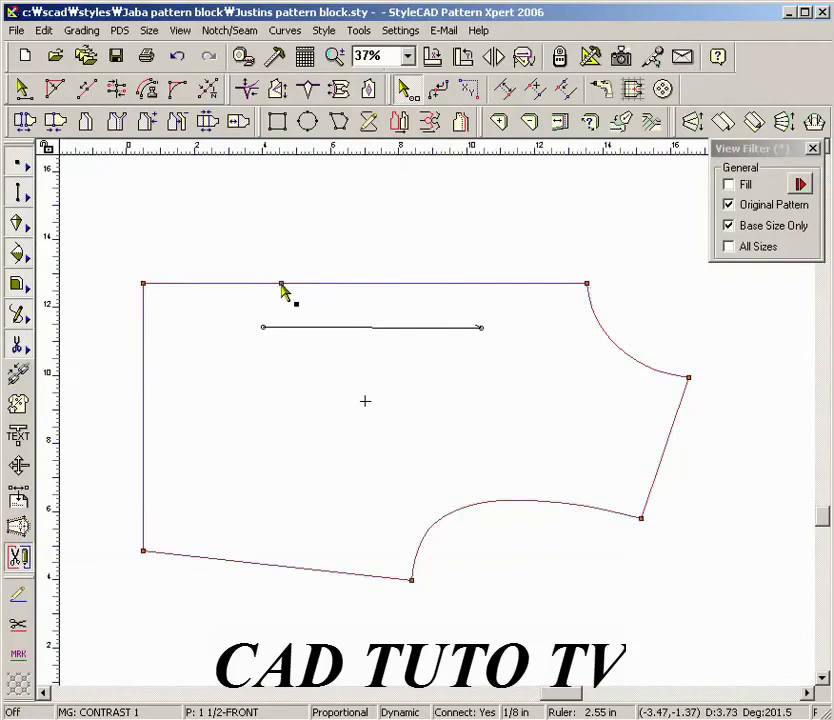
pyautogui.click(282, 288)
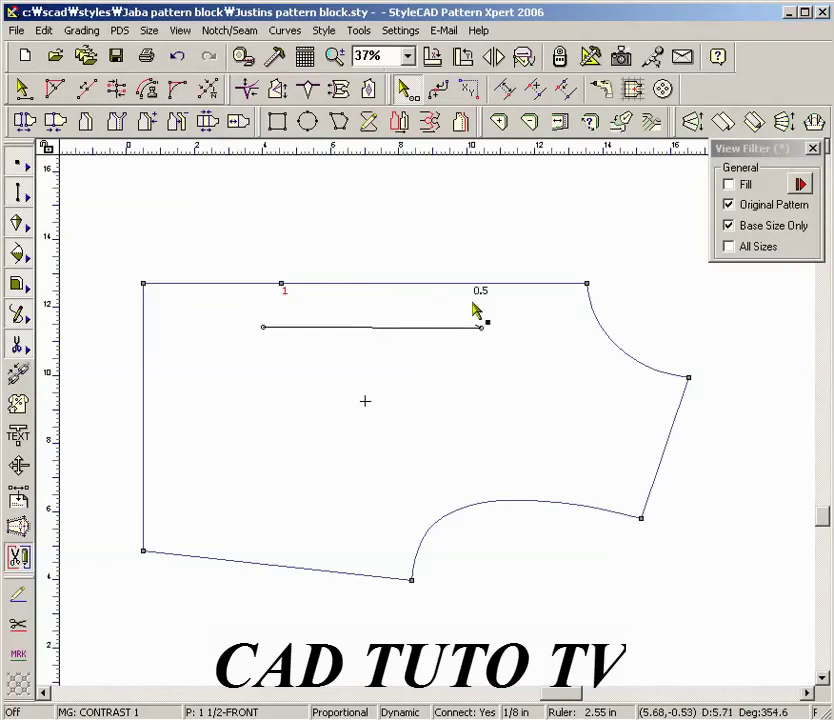
pyautogui.click(548, 291)
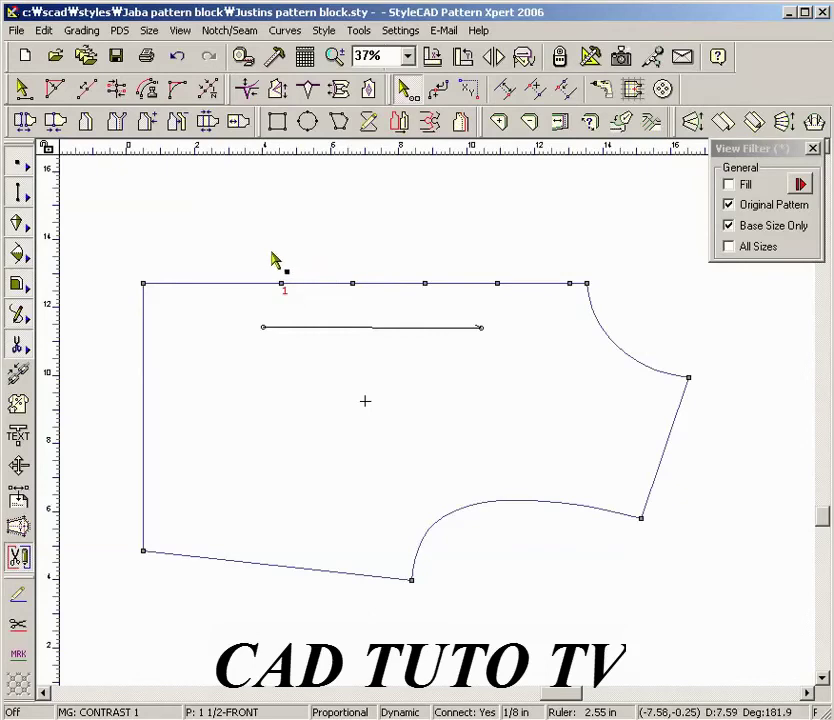
# Select all five added points on the centre-front edge together and delete them
pyautogui.moveTo(260, 252); pyautogui.dragTo(580, 318)
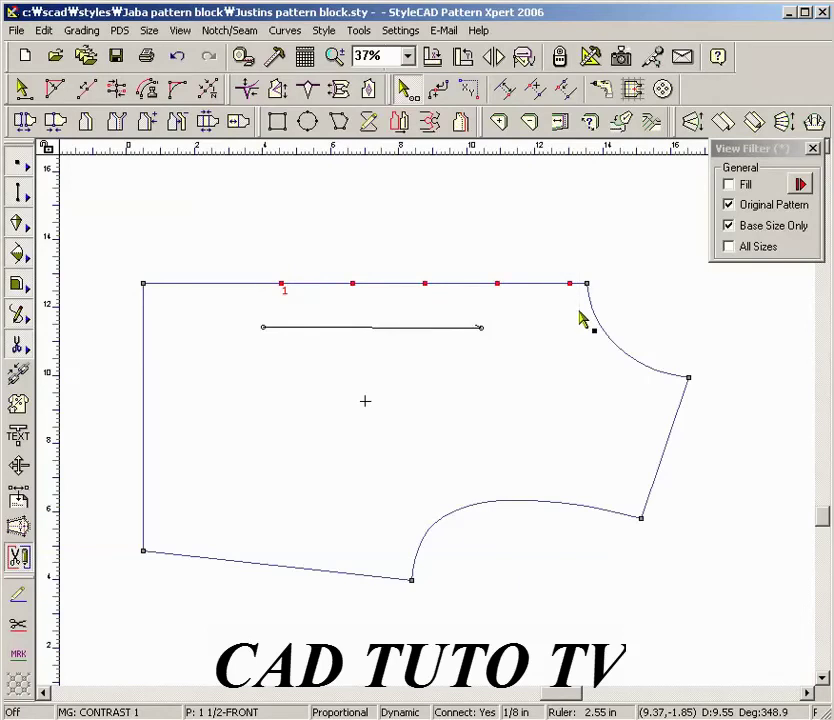
pyautogui.press('Delete')
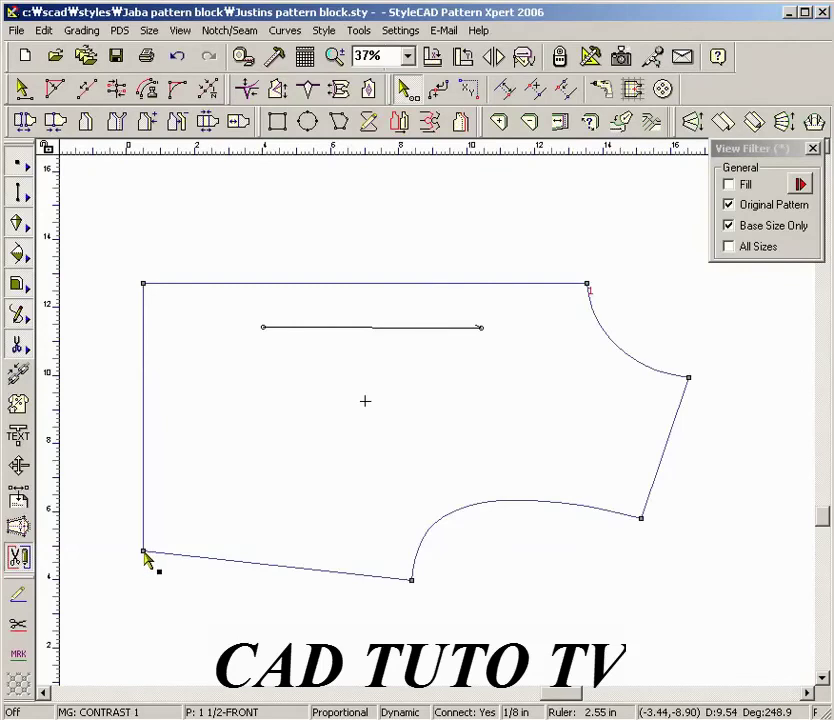
# Move the hem and side seam corner point outward, and shift it back toward the centre front in three 0.5 in increments
pyautogui.moveTo(145, 553); pyautogui.dragTo(147, 606)
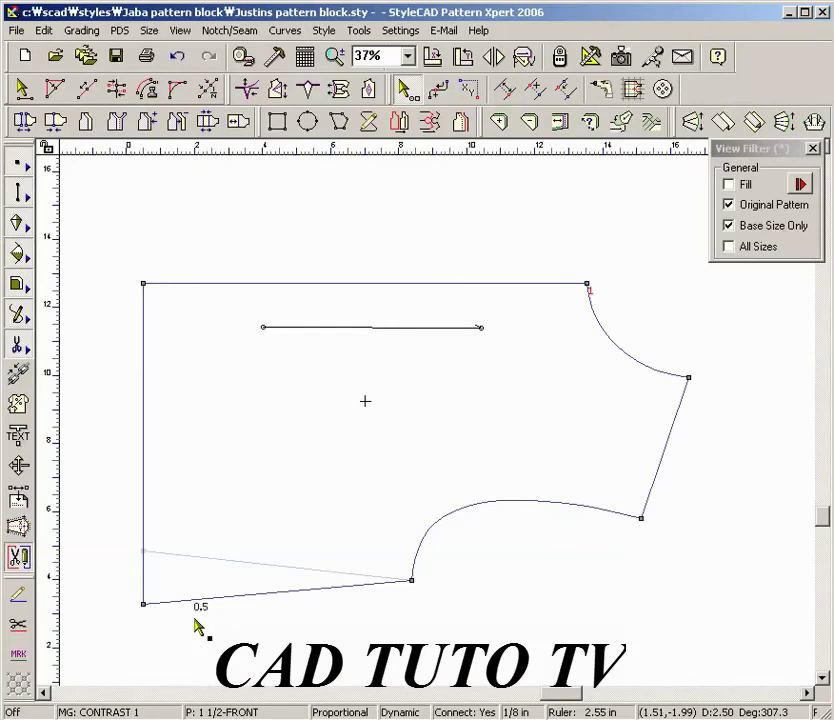
pyautogui.click(143, 604)
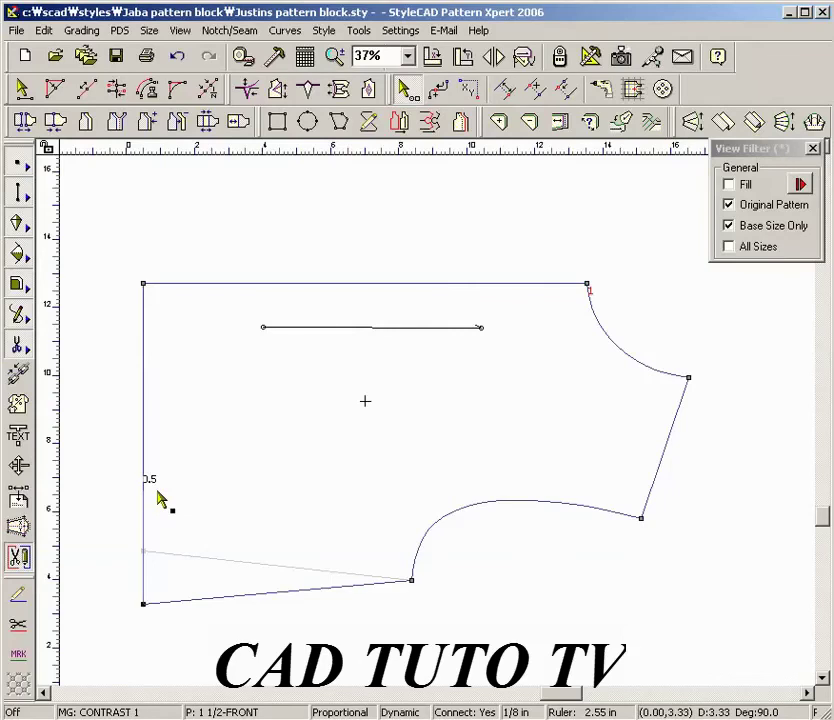
pyautogui.click(156, 540)
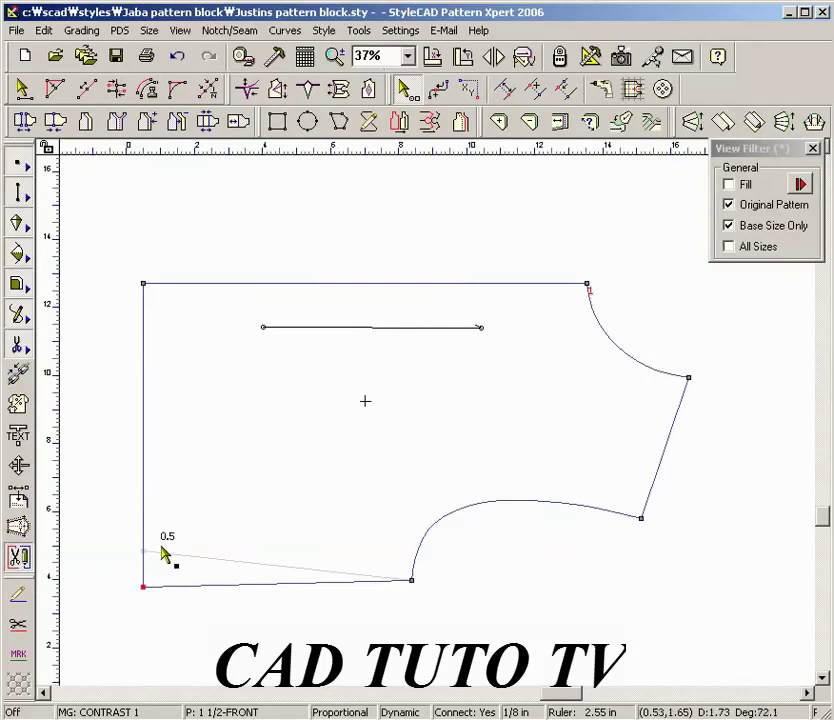
pyautogui.click(159, 486)
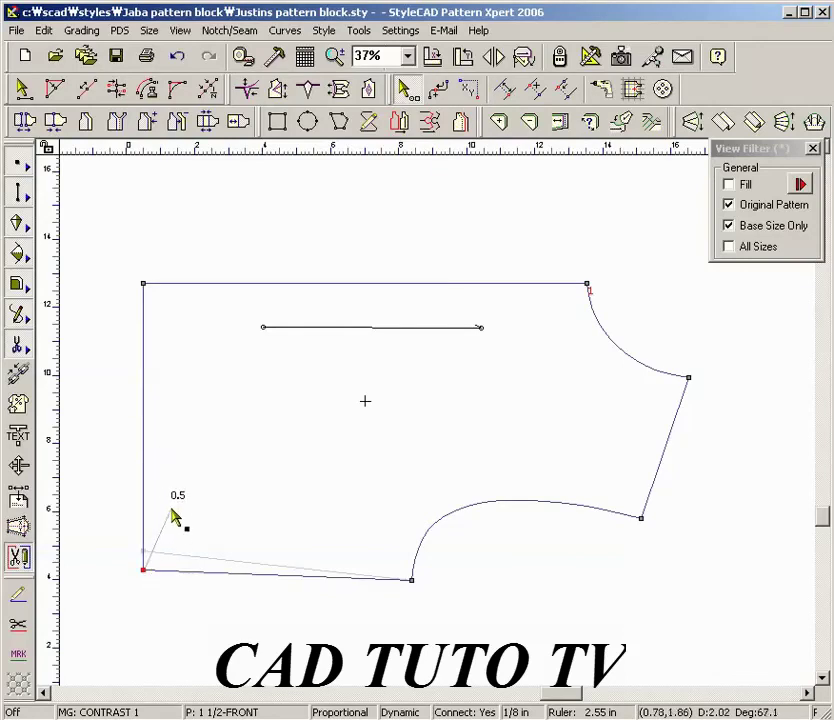
pyautogui.click(152, 452)
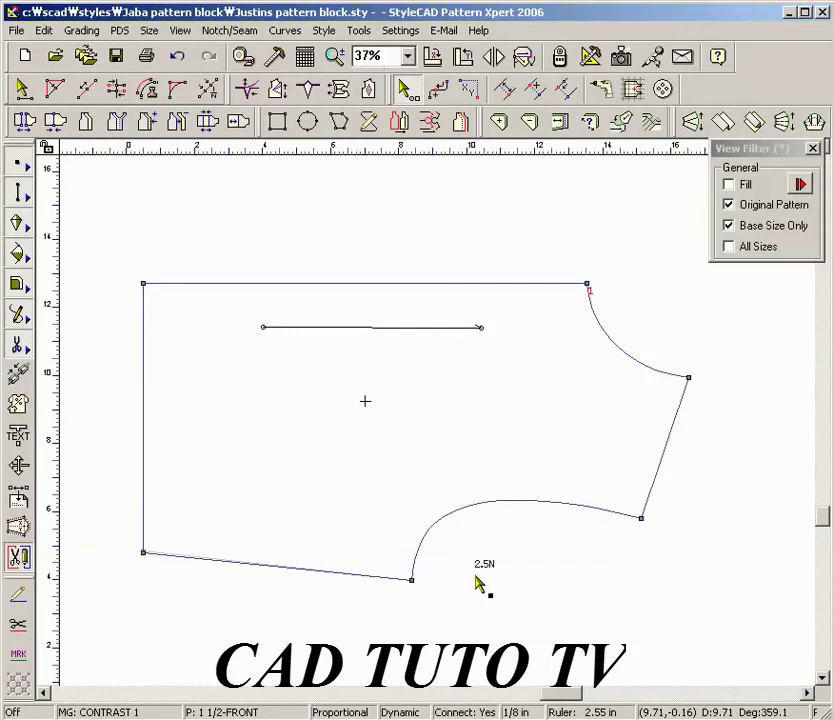
# Add a notch on the armhole 2.5 in from the shoulder point, and straighten the neckline by deleting its three curve points
pyautogui.click(616, 520)
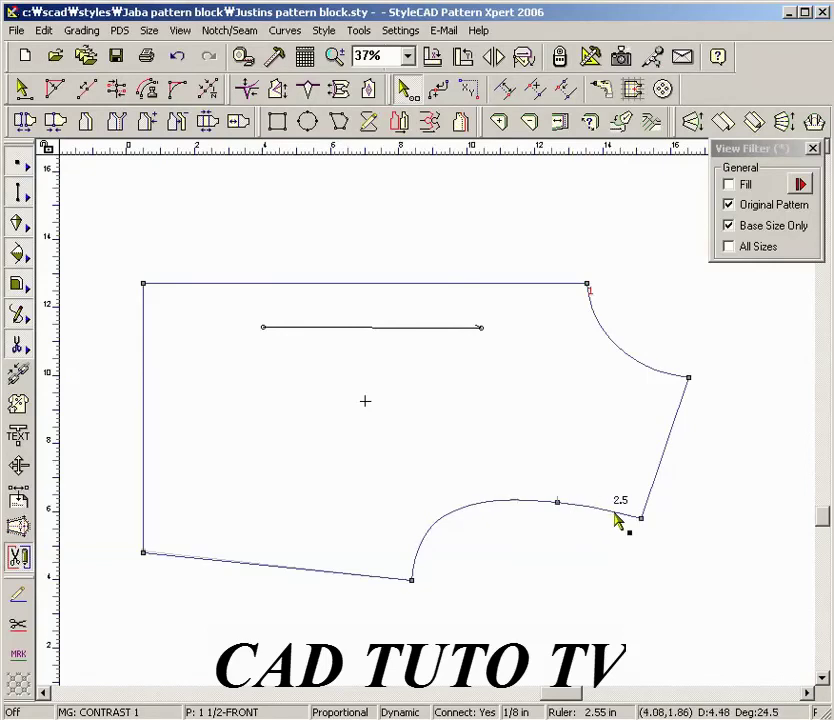
pyautogui.rightClick(618, 568)
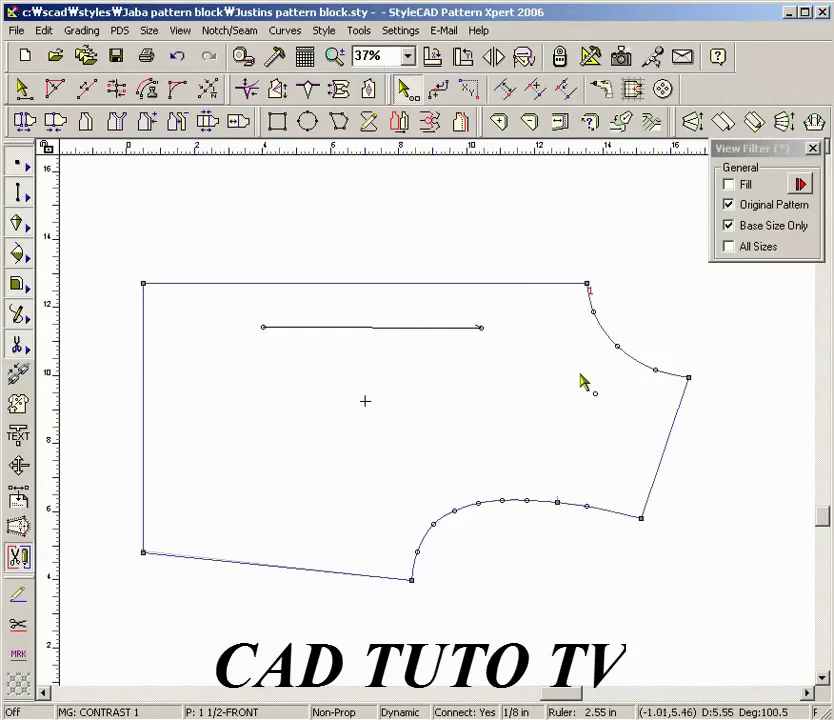
pyautogui.moveTo(571, 299); pyautogui.dragTo(665, 402)
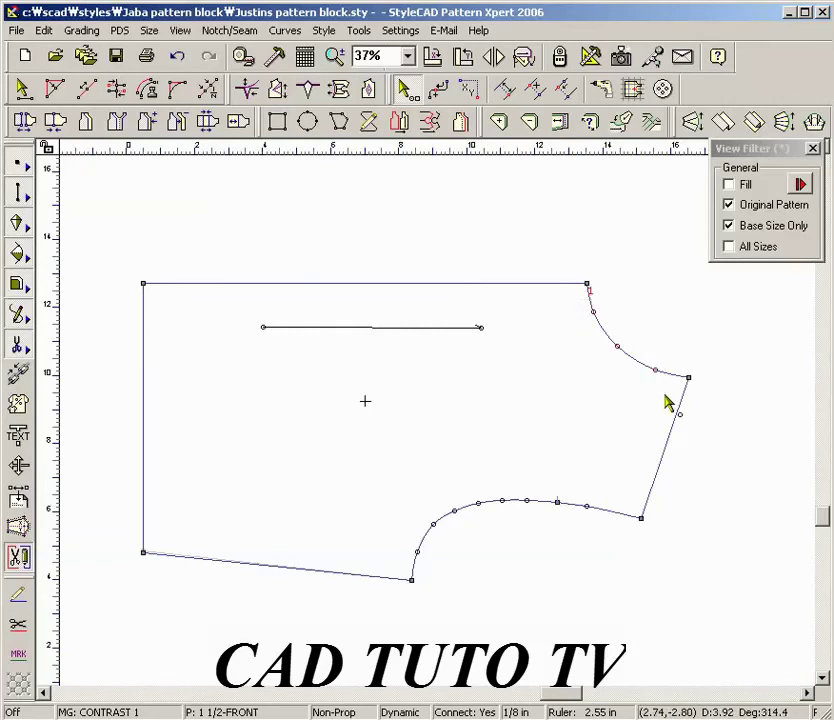
pyautogui.press('Delete')
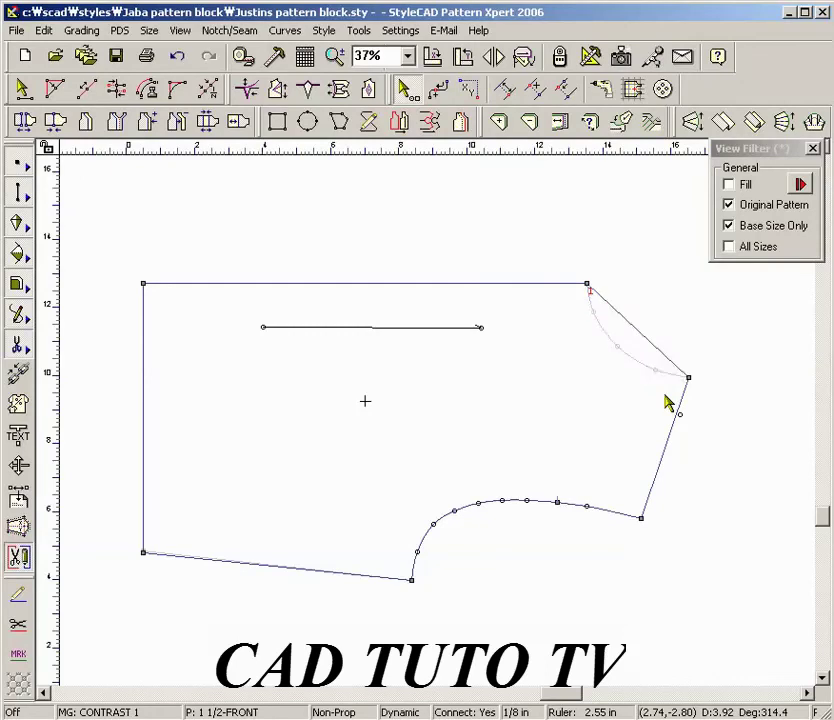